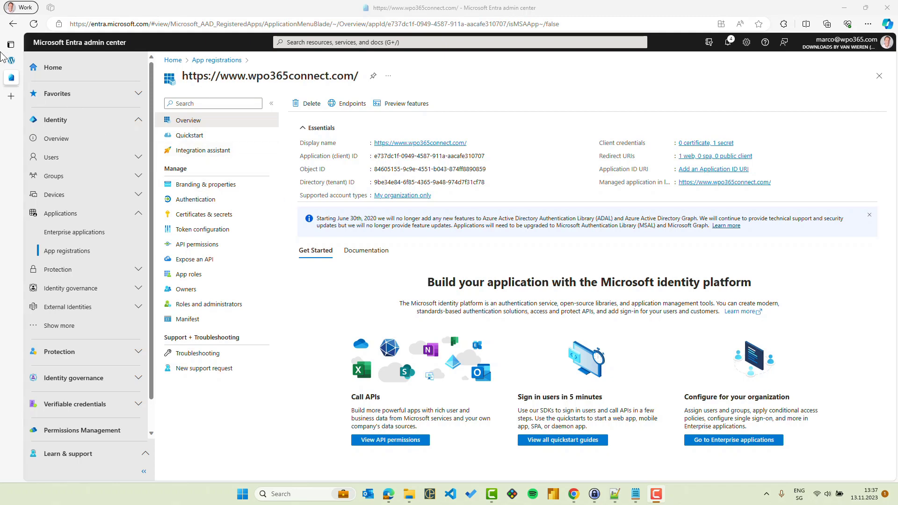
Switch to the WordPress admin and open the configuration of the WPO365 | LOGIN plugin from the installed plugins.
click(11, 61)
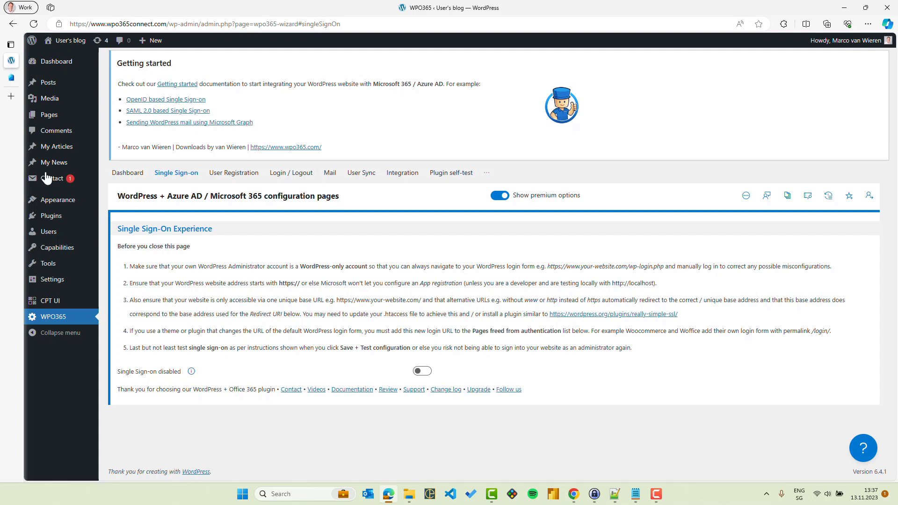
mouse_move(75, 216)
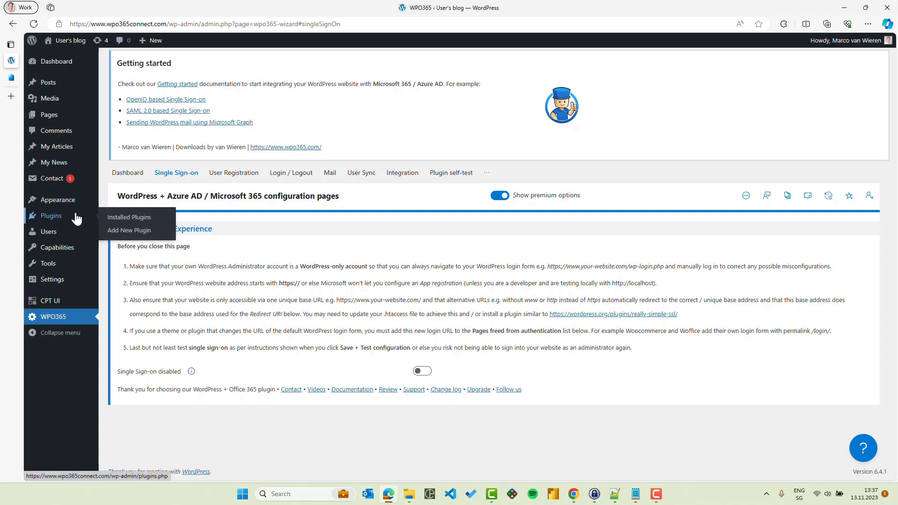
click(136, 218)
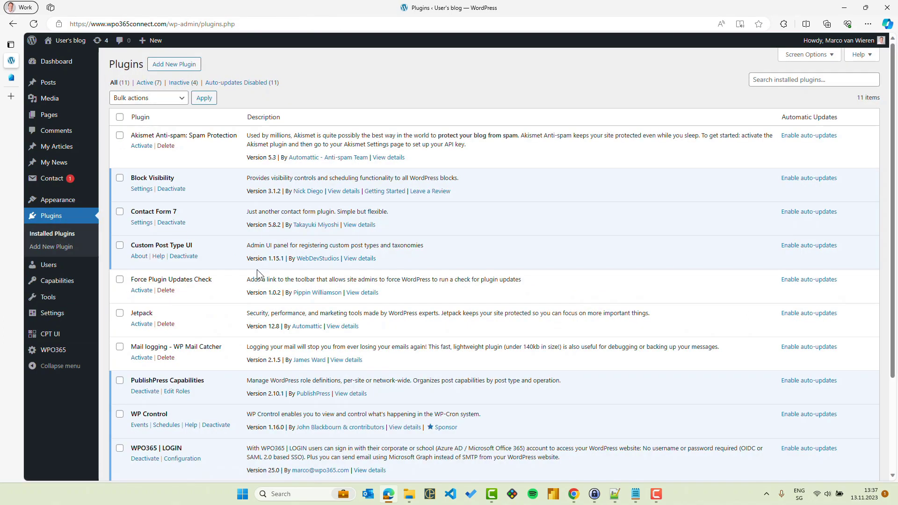
scroll(256, 265, down, 3)
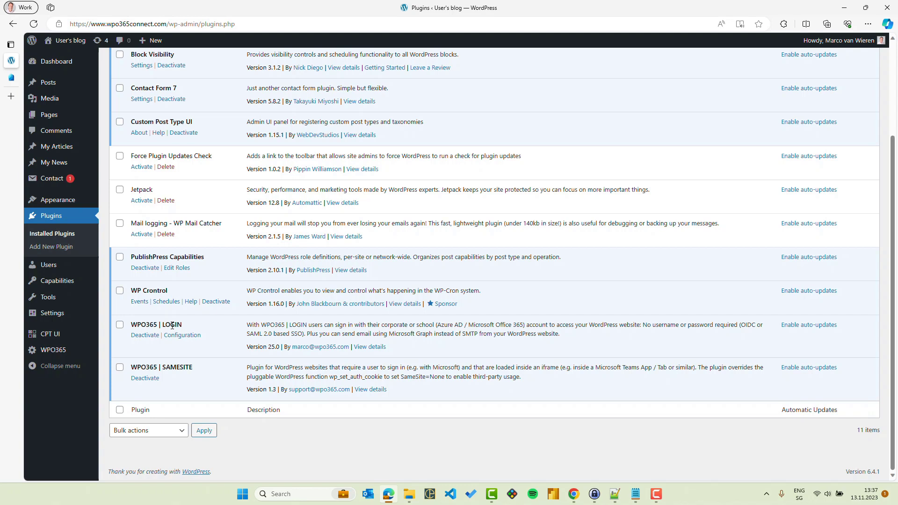
click(183, 336)
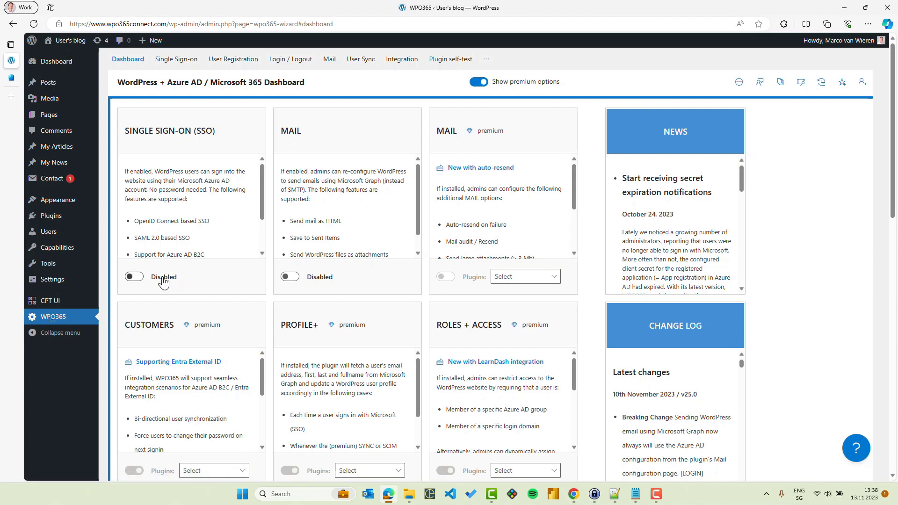
Enable the Single Sign-on (SSO) feature and open its configuration page.
click(139, 277)
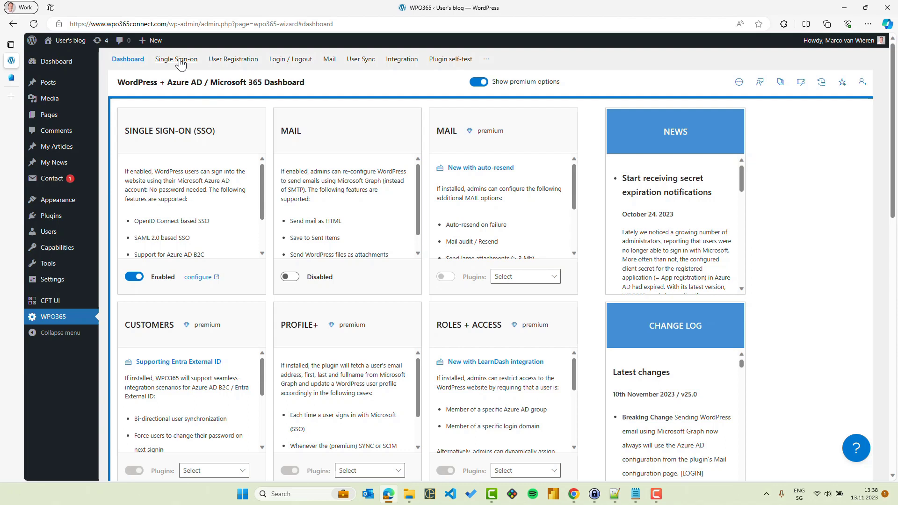
click(198, 278)
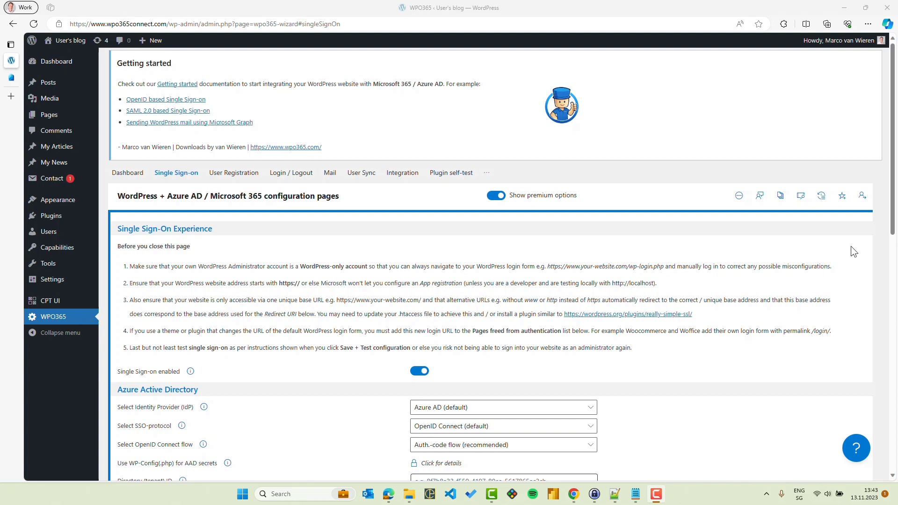
Examine the available choices for the identity provider, SSO protocol and OpenID Connect flow in the Azure Active Directory settings.
drag(892, 229, 879, 362)
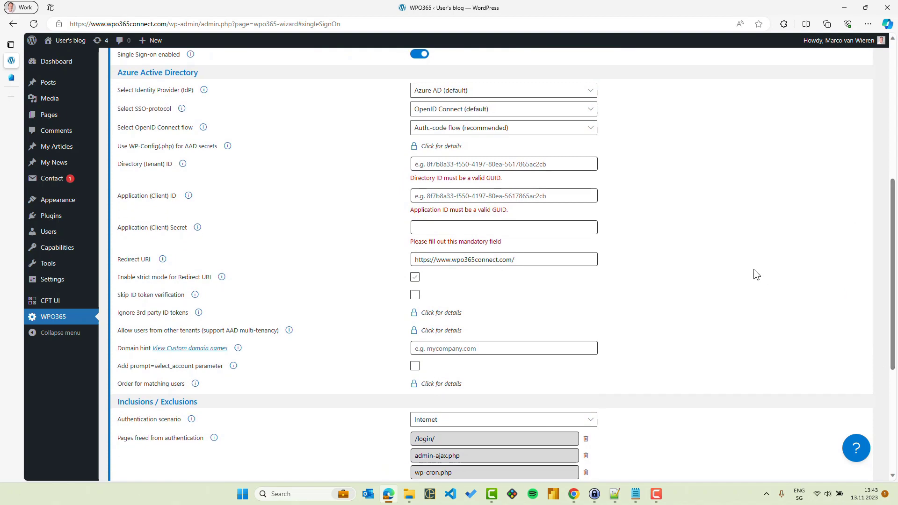
click(493, 99)
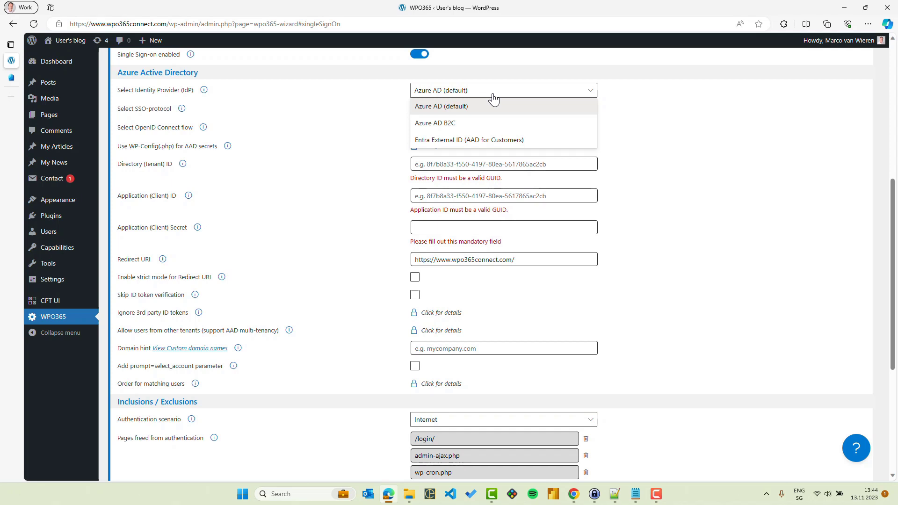
click(370, 103)
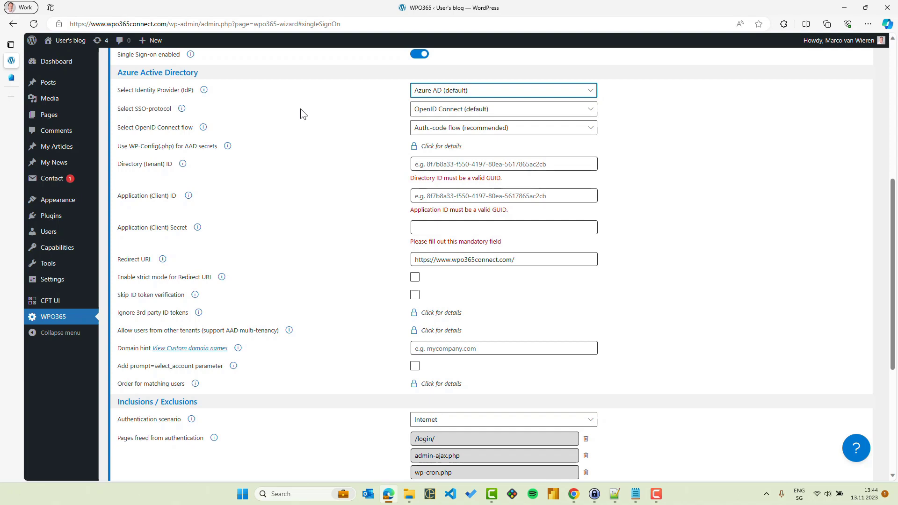
click(513, 117)
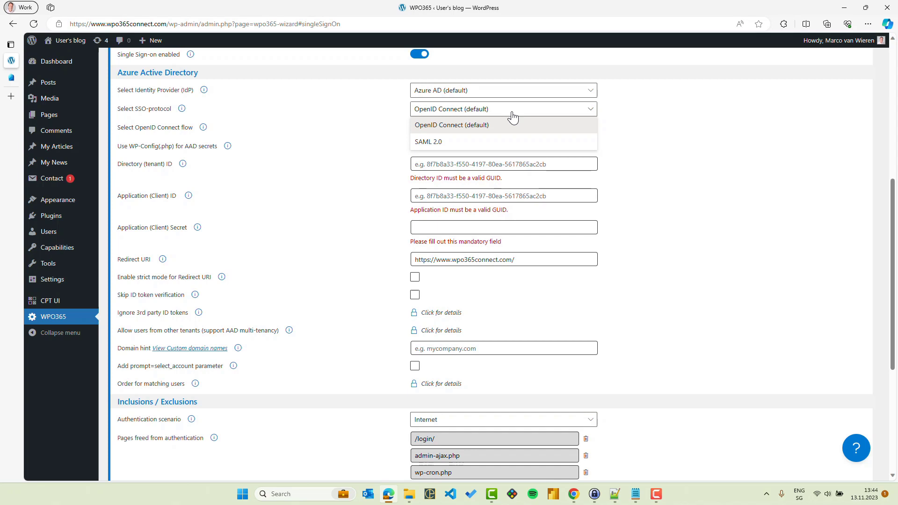
click(360, 124)
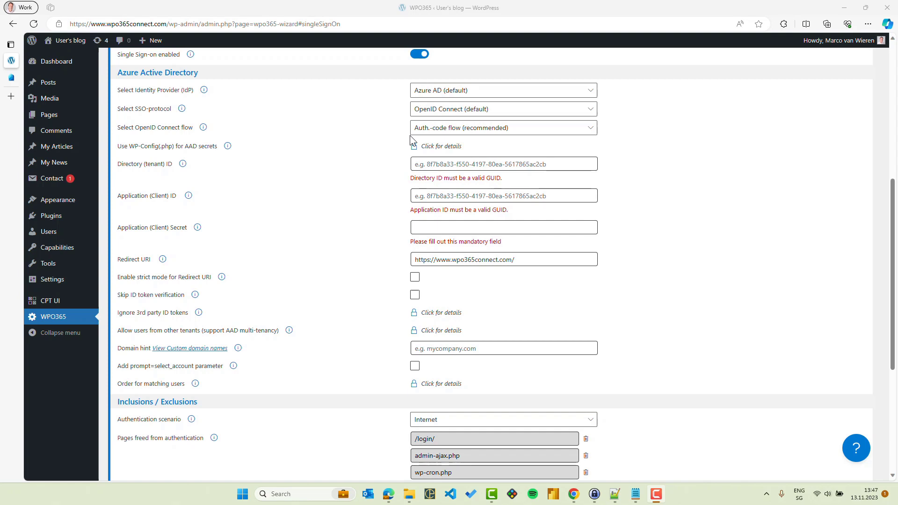
click(552, 131)
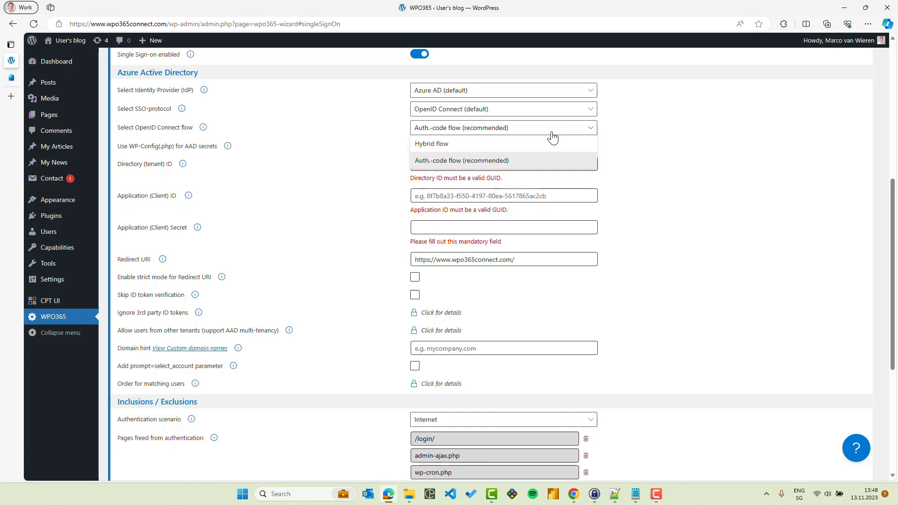
click(650, 156)
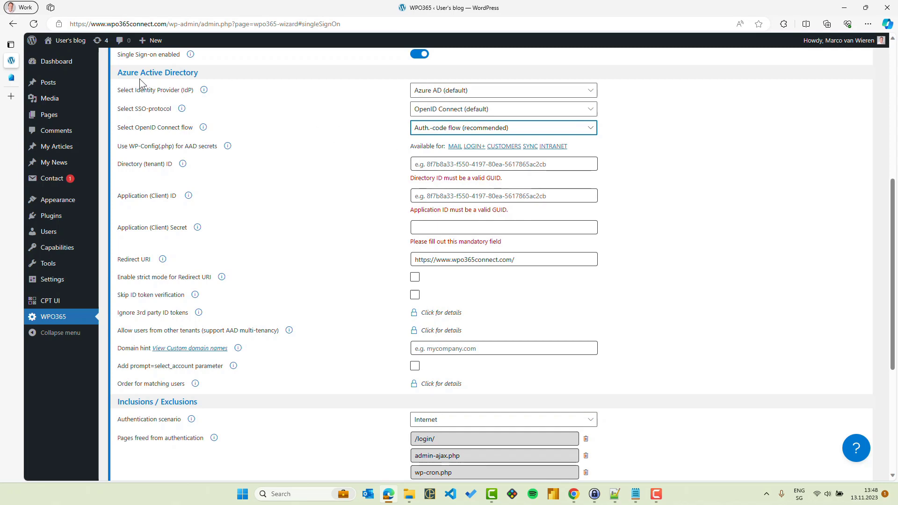
Copy the Directory (tenant) ID from the Entra app registration into the plugin's Directory (tenant) ID setting.
click(12, 79)
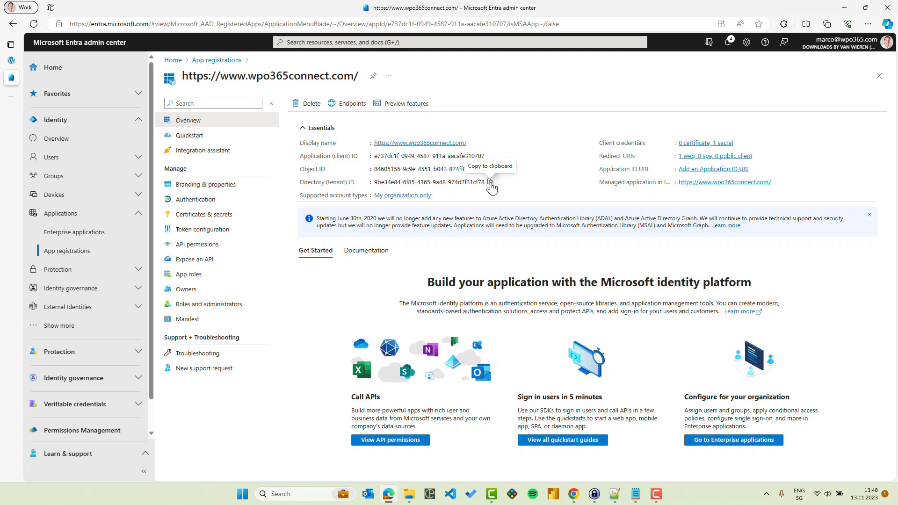
click(490, 182)
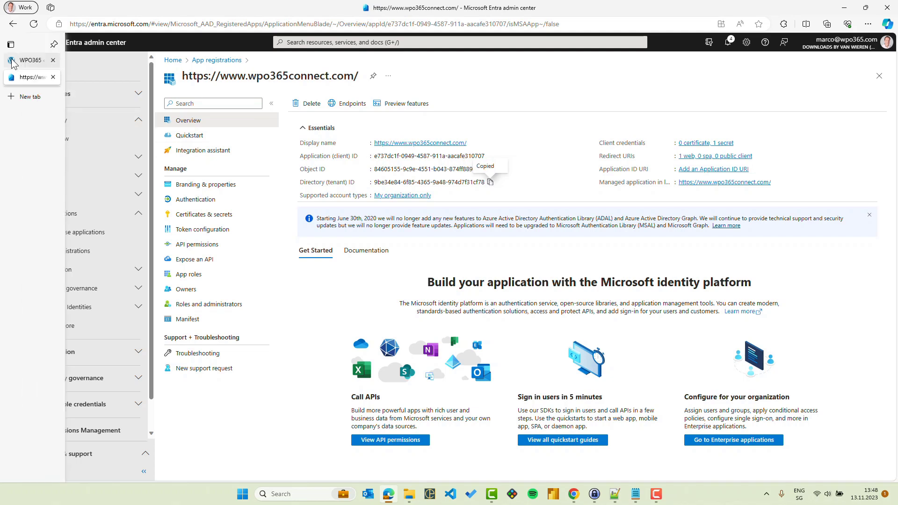
click(11, 61)
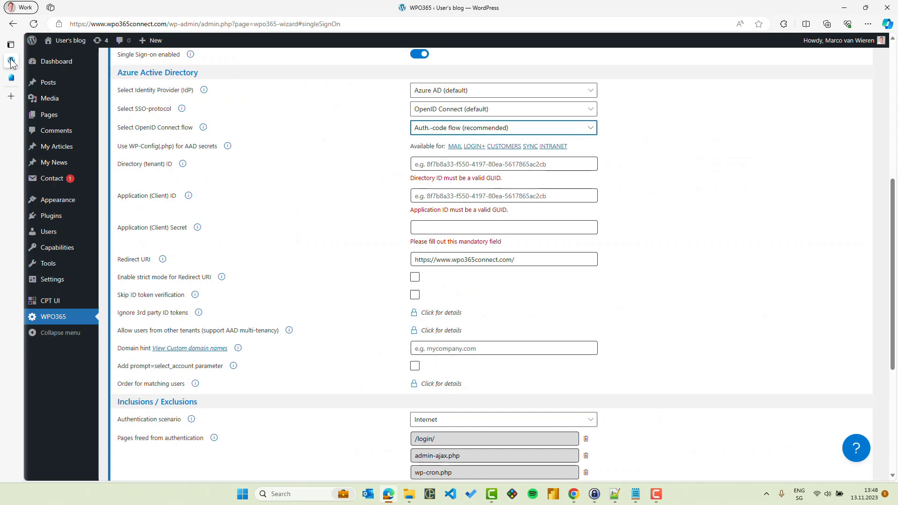
click(429, 164)
key(ctrl+v)
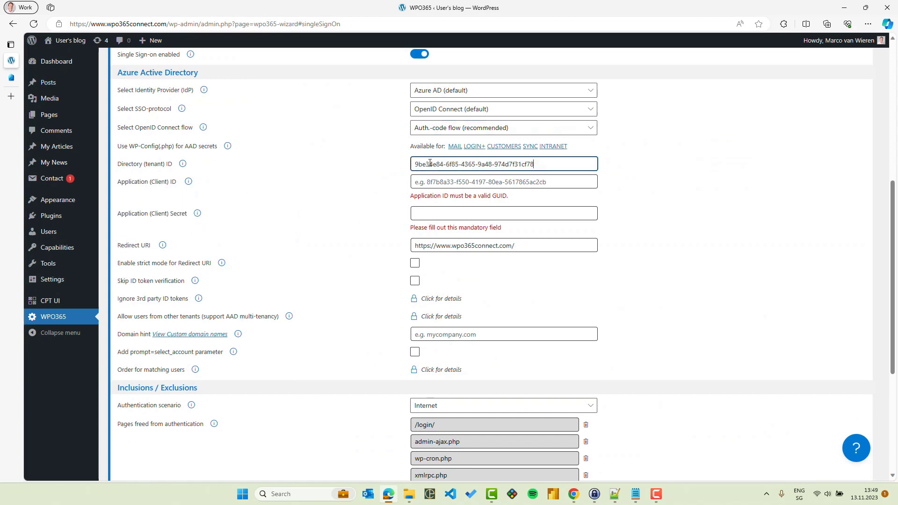
Copy the Application (client) ID from the Entra app registration into the plugin's Application (Client) ID setting.
click(14, 80)
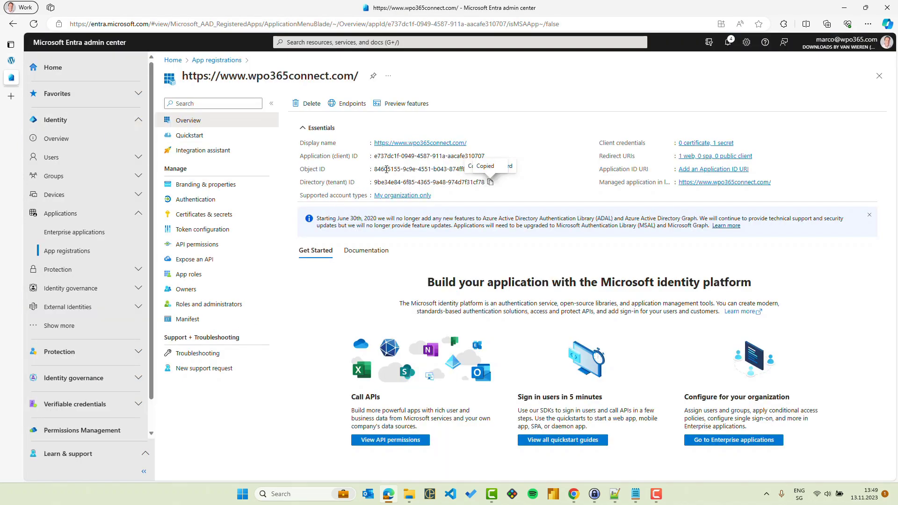
click(490, 156)
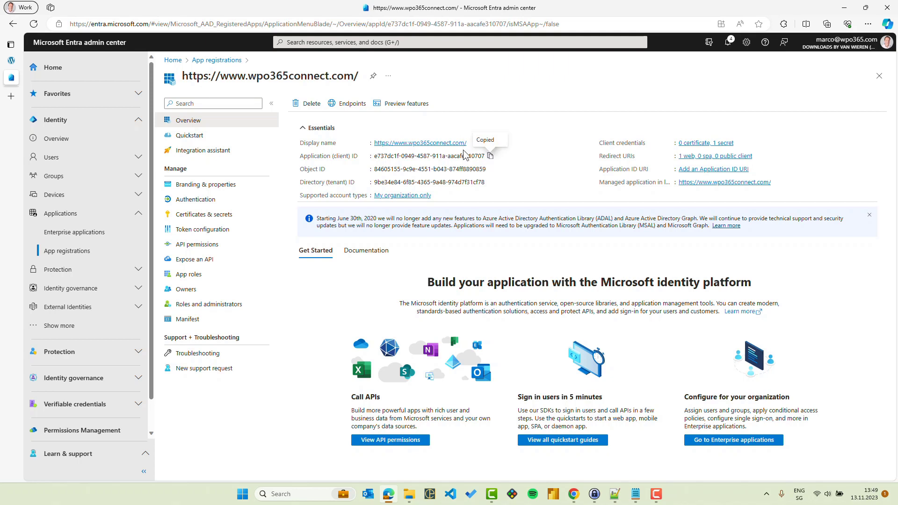
click(12, 60)
click(438, 182)
key(ctrl+v)
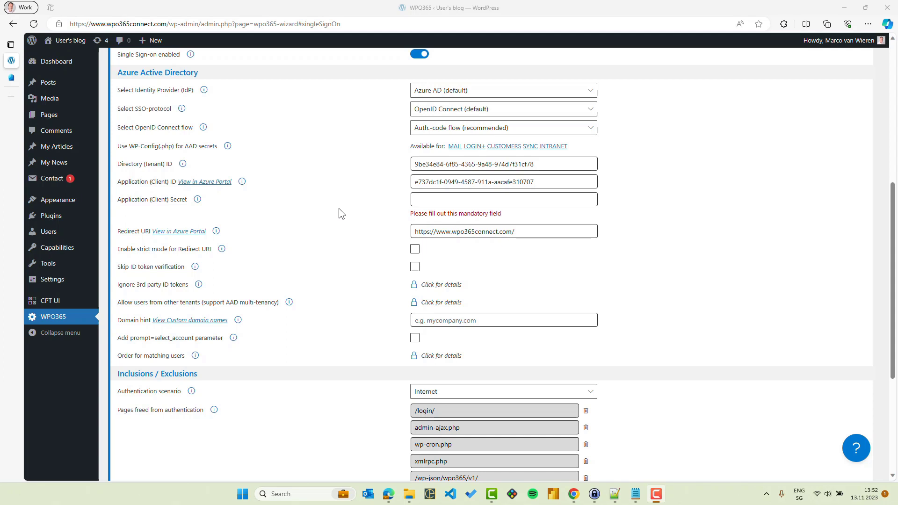
Copy the client secret from the open Notepad file into the plugin's Application (Client) Secret setting.
click(637, 494)
drag(334, 142, 163, 142)
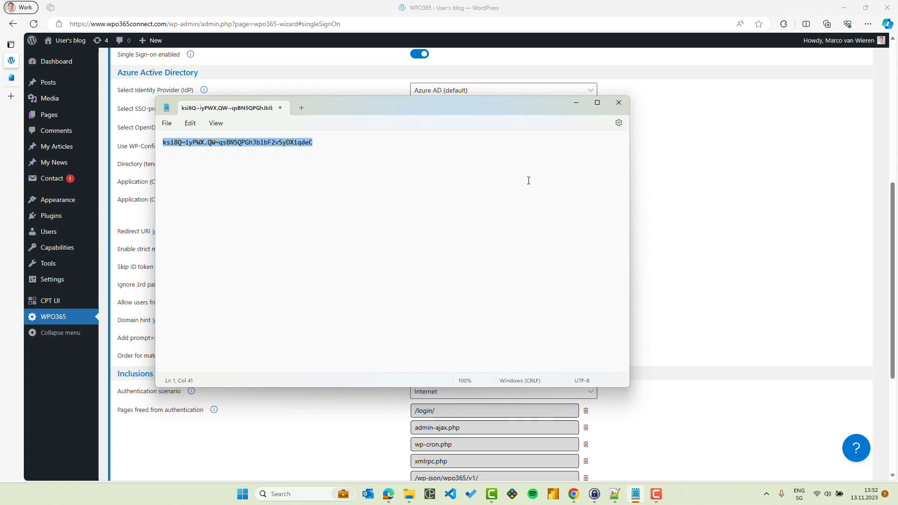
click(576, 102)
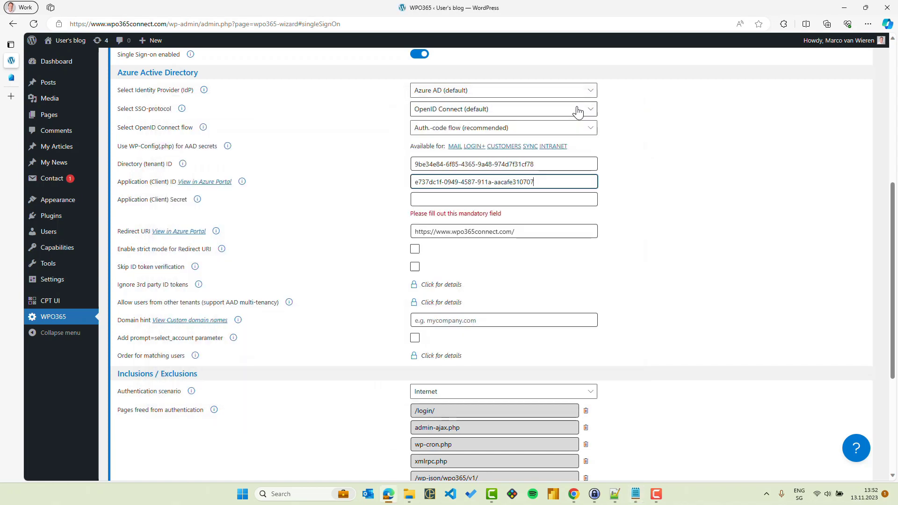
click(437, 199)
key(ctrl+v)
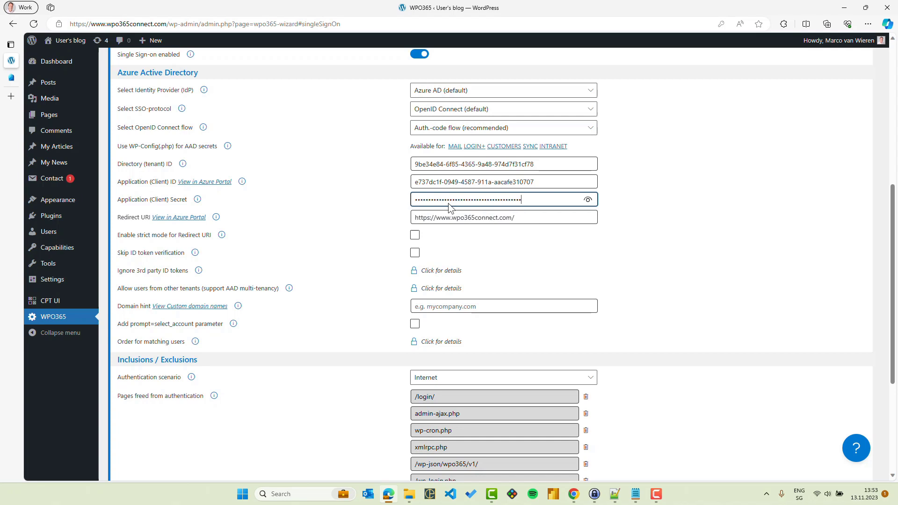
Check the web redirect URI in the Entra app's authentication settings and enable strict mode for the Redirect URI in the WPO365 plugin.
click(10, 78)
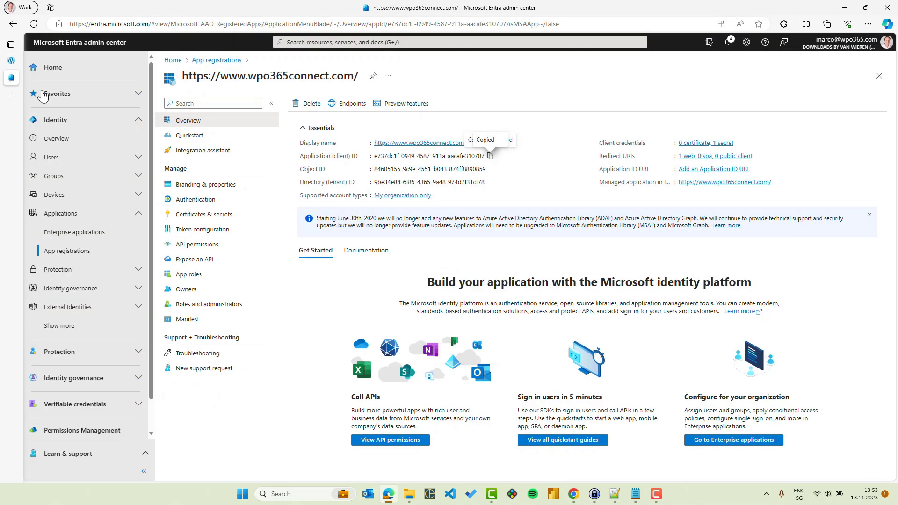
click(191, 201)
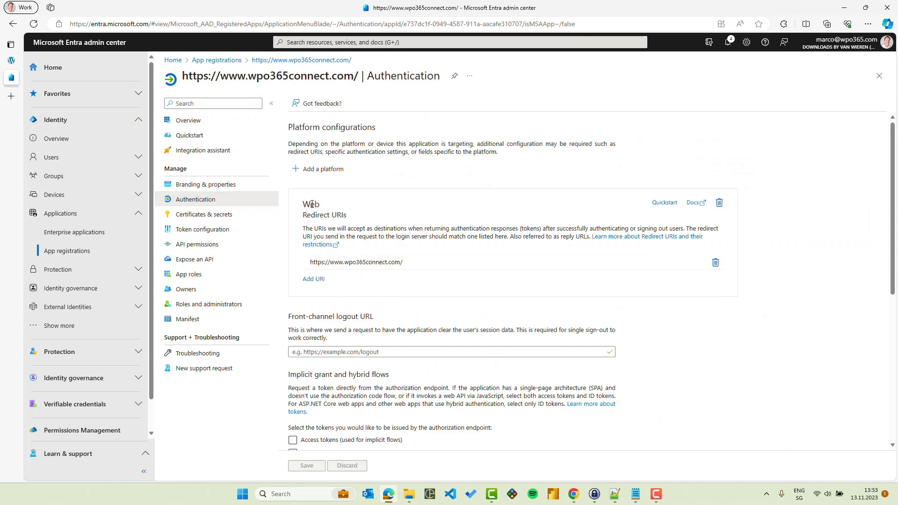
click(308, 262)
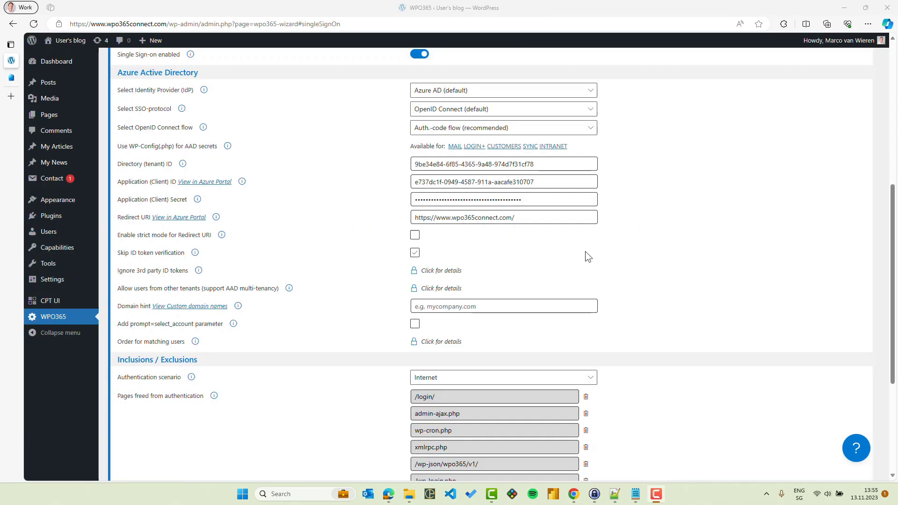
click(415, 235)
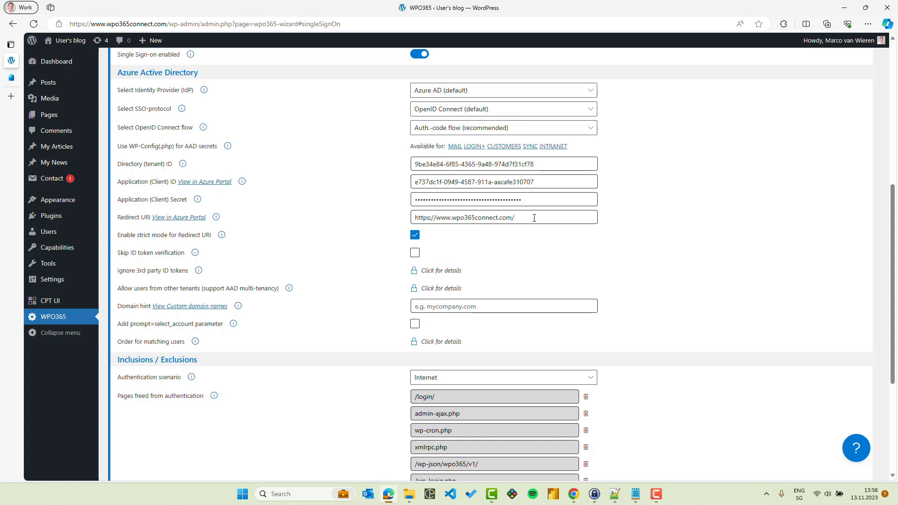
Open the WordPress pages list in a new browser tab, and create and publish an empty page titled "auth-oidc".
right_click(50, 116)
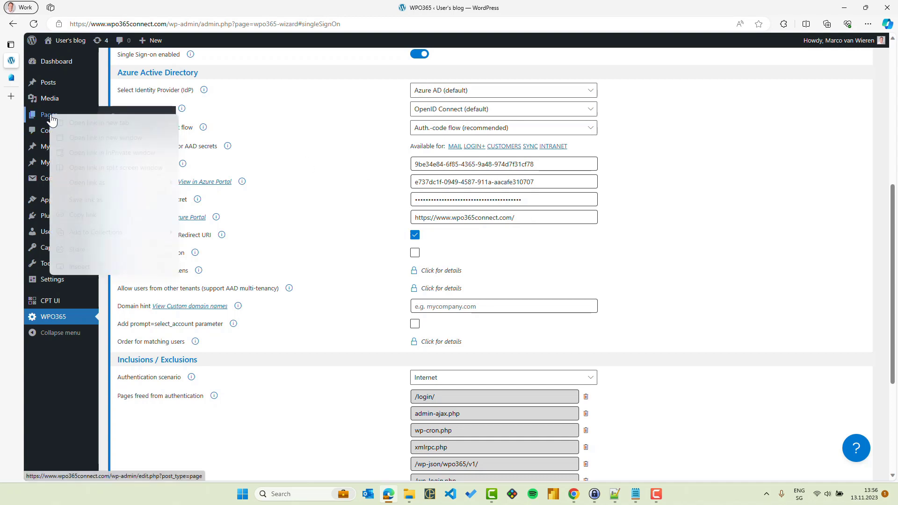
click(83, 123)
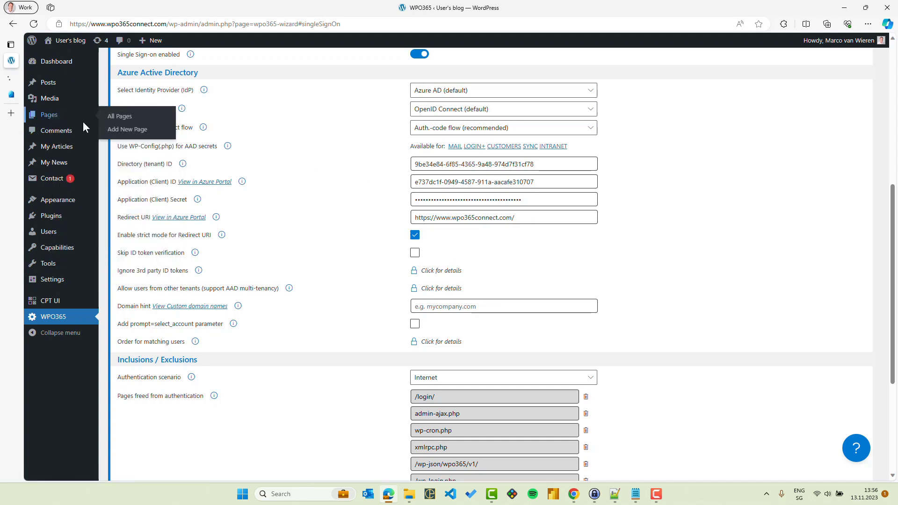
click(10, 80)
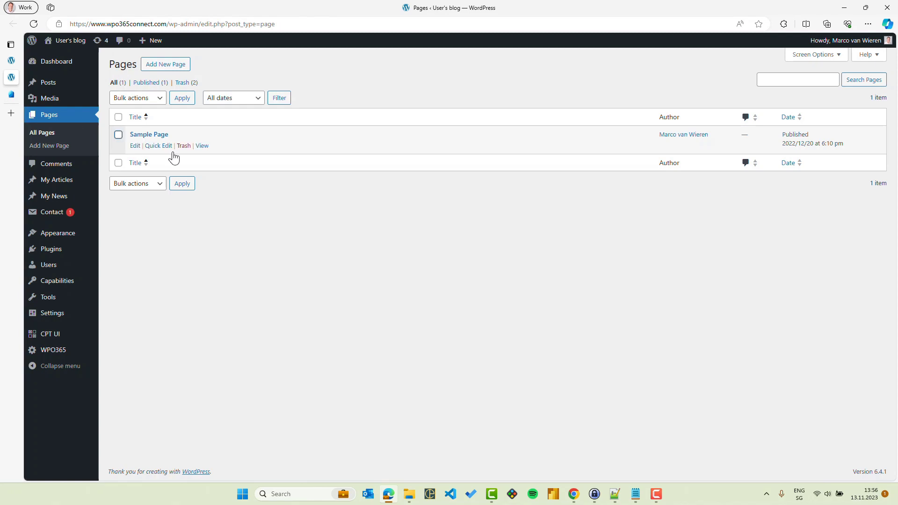
click(170, 64)
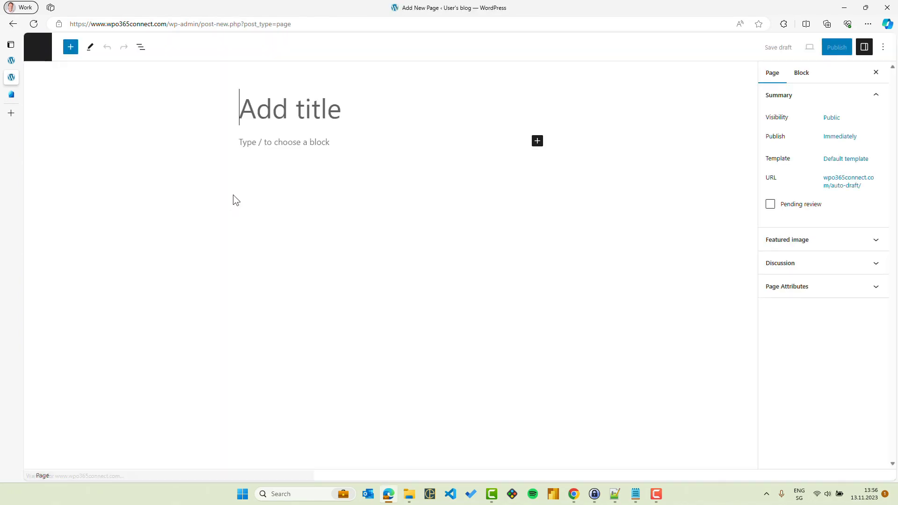
text(auth-oid)
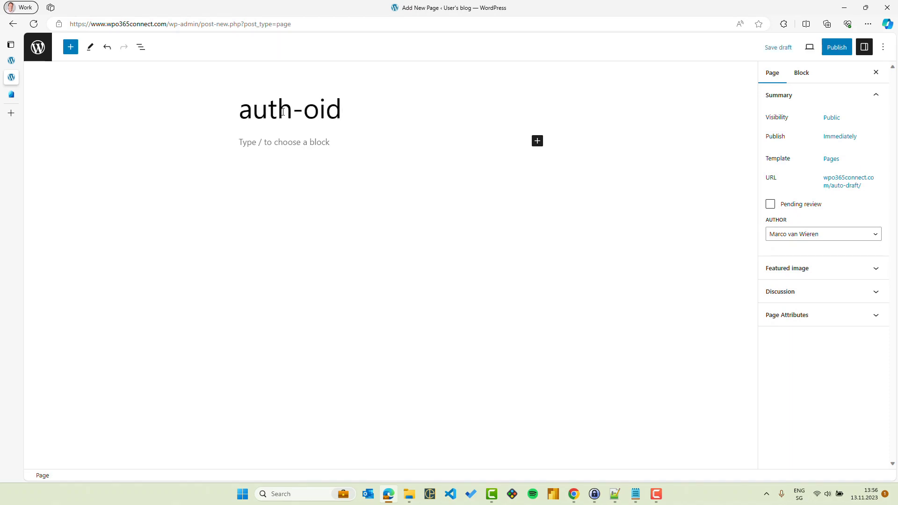
text(c)
click(841, 52)
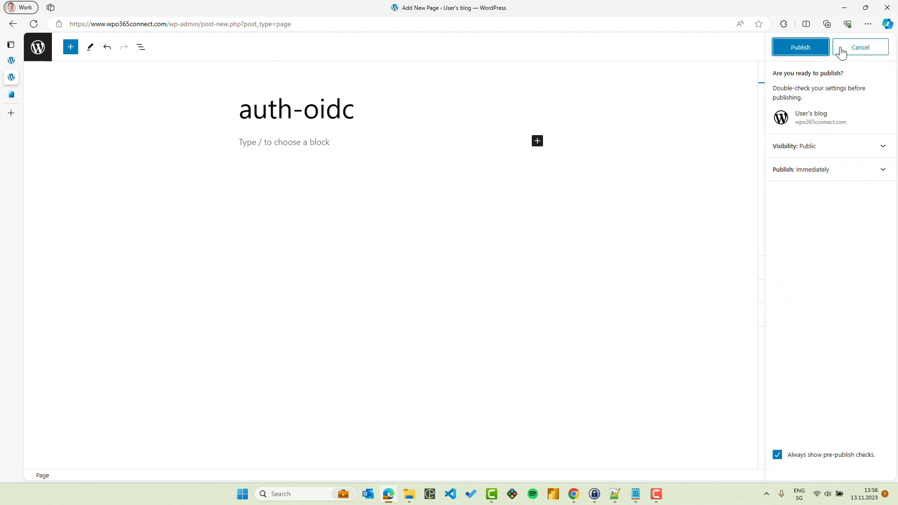
click(818, 50)
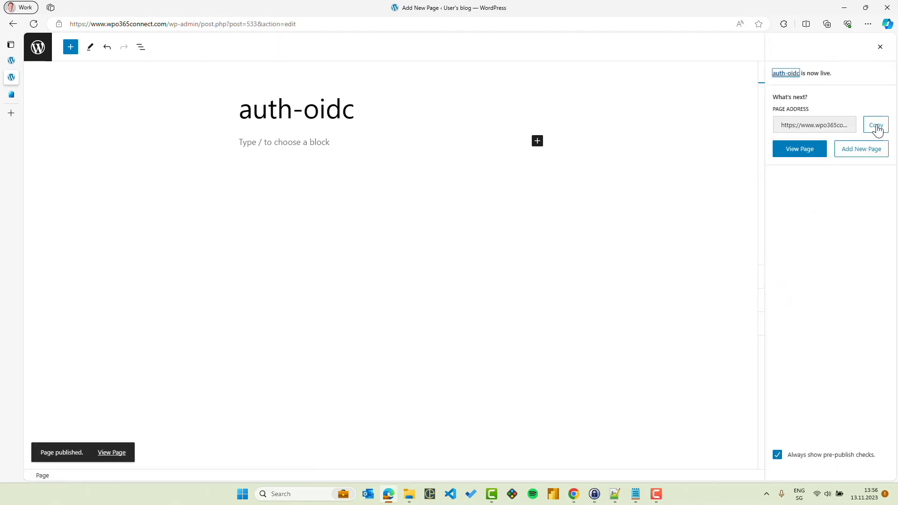
click(804, 155)
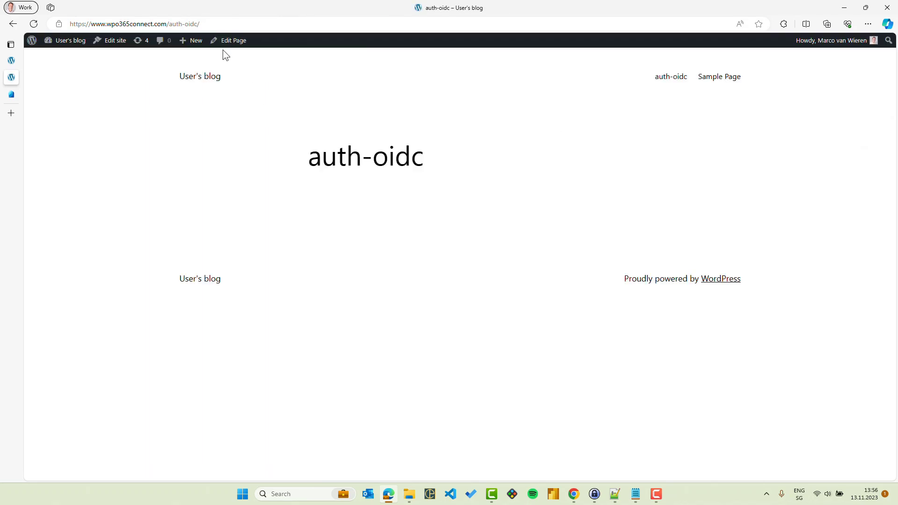
click(221, 23)
key(ctrl+c)
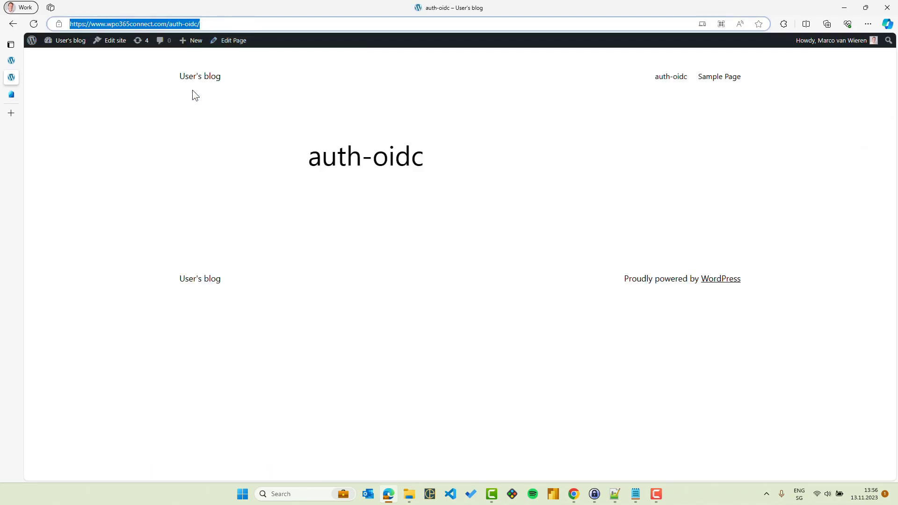
click(11, 60)
mouse_move(49, 115)
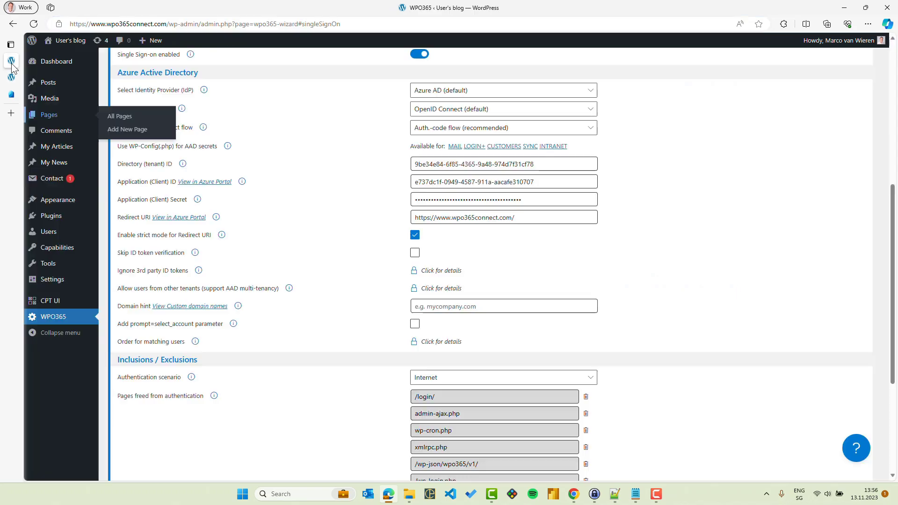
triple_click(546, 220)
key(ctrl+v)
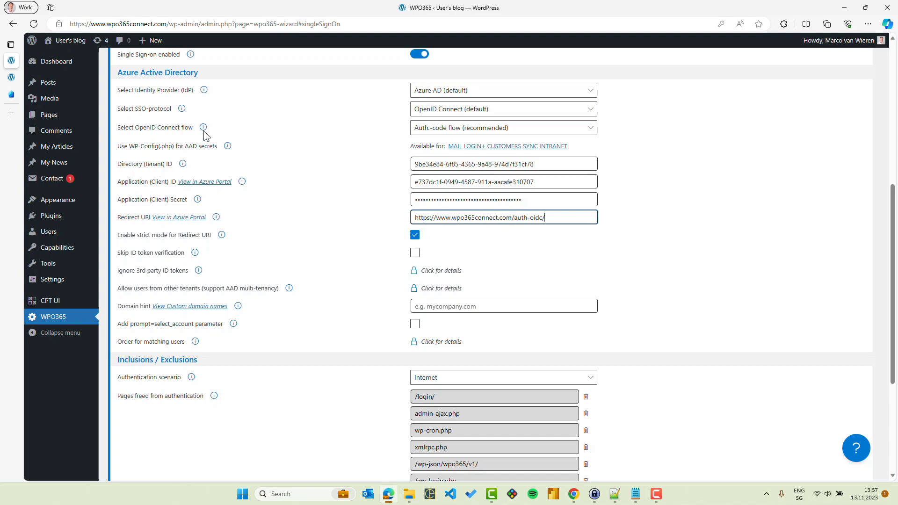
mouse_move(10, 96)
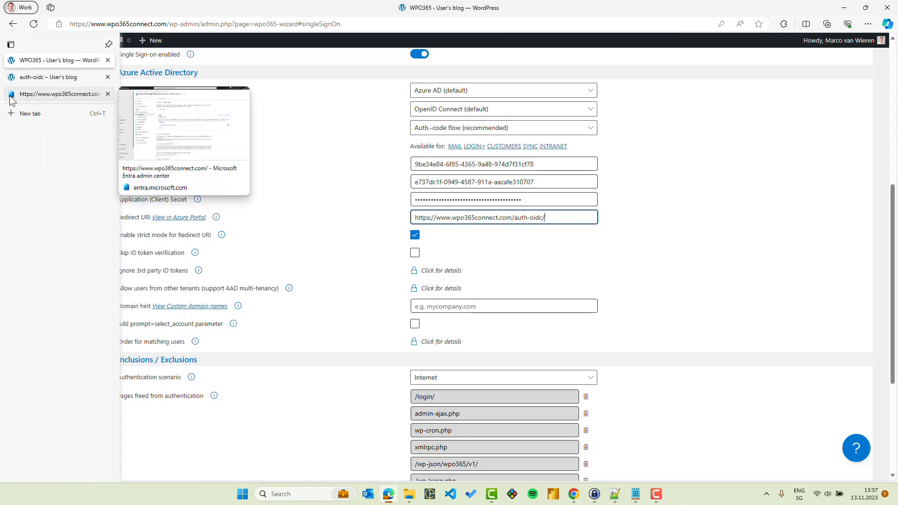
click(11, 95)
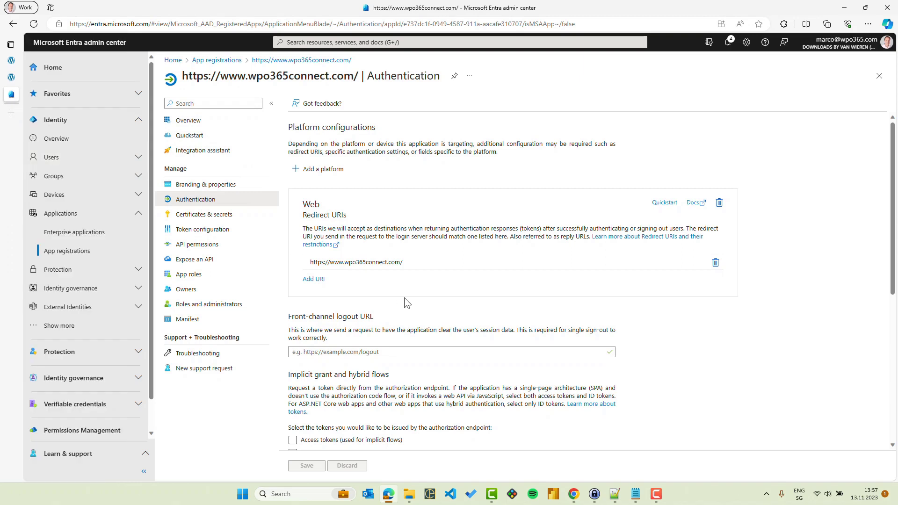
click(314, 279)
click(347, 277)
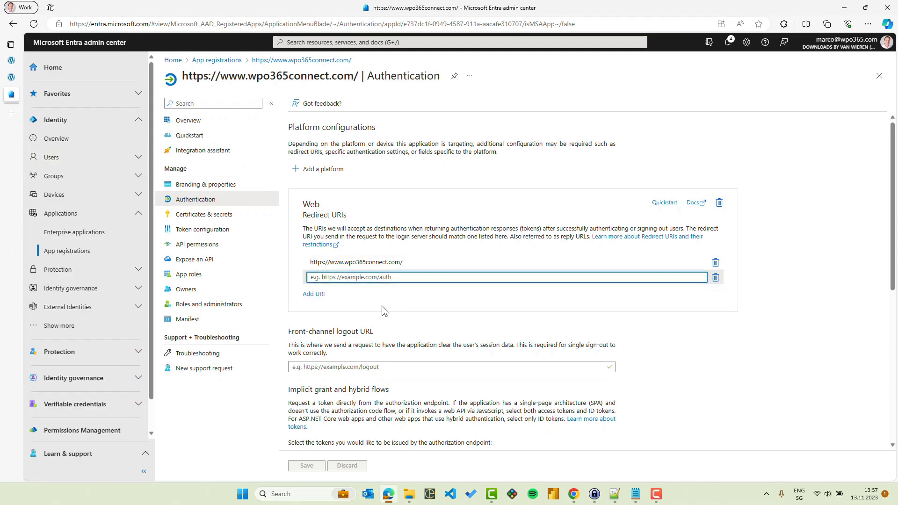
key(ctrl+v)
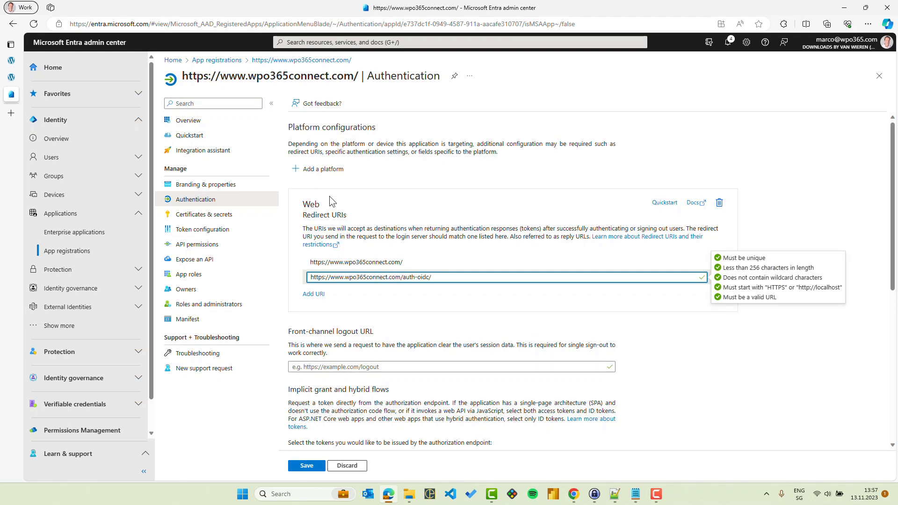
click(307, 467)
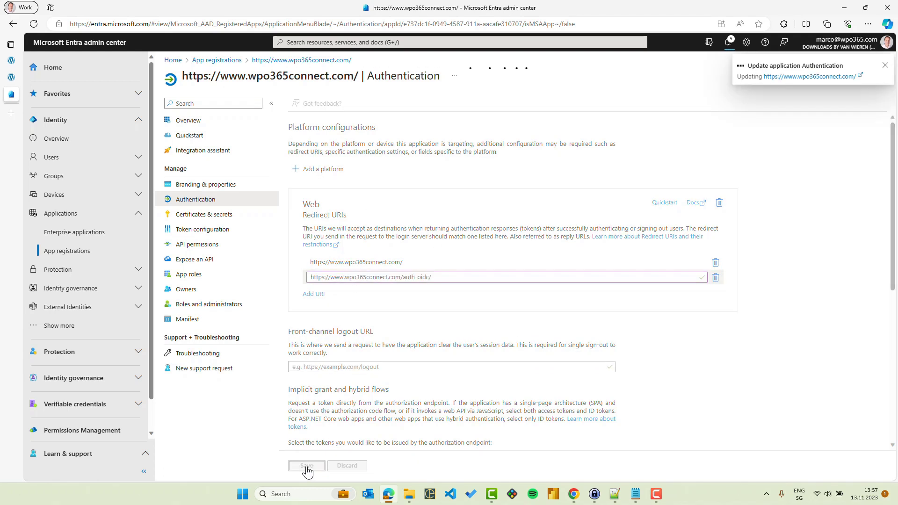
Close the browser tab showing the auth-oidc page and return to the WPO365 single sign-on settings.
mouse_move(14, 60)
click(108, 80)
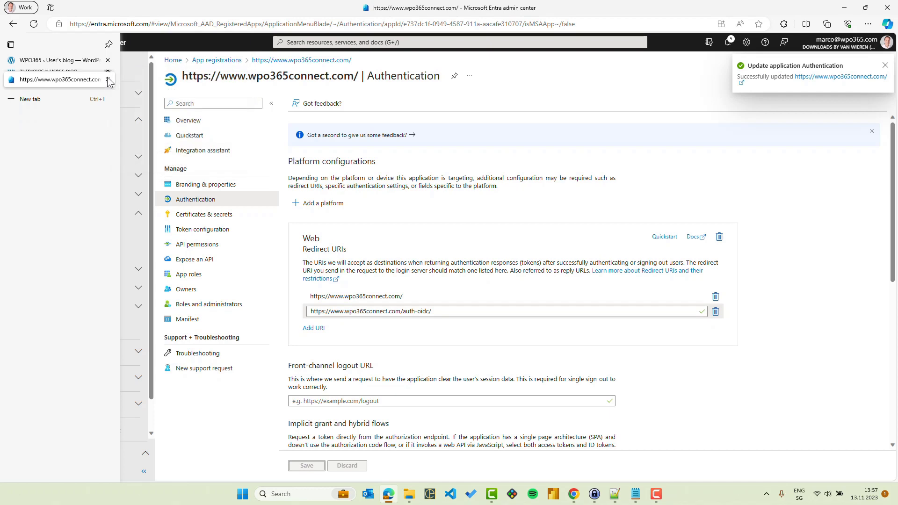
click(53, 63)
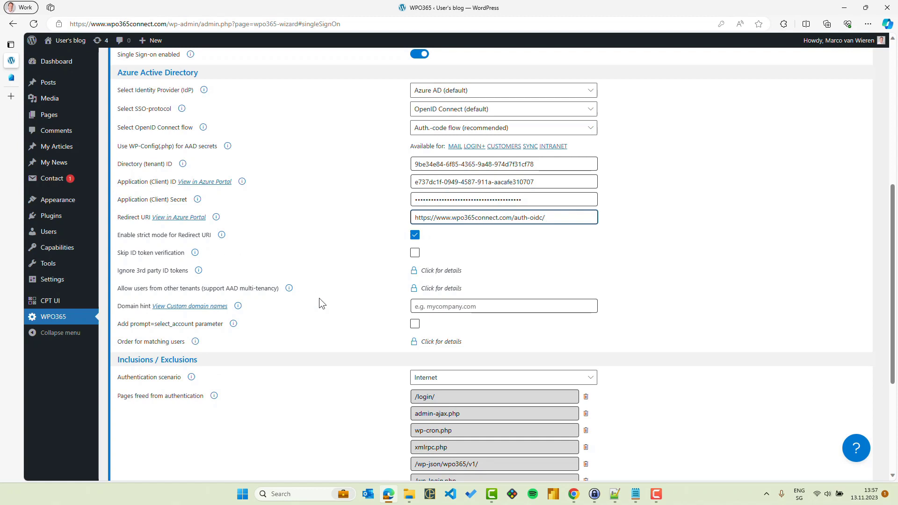
Check which WPO365 editions allow users from other tenants, and review the site's domain and the Azure Active Directory settings.
scroll(316, 300, down, 1)
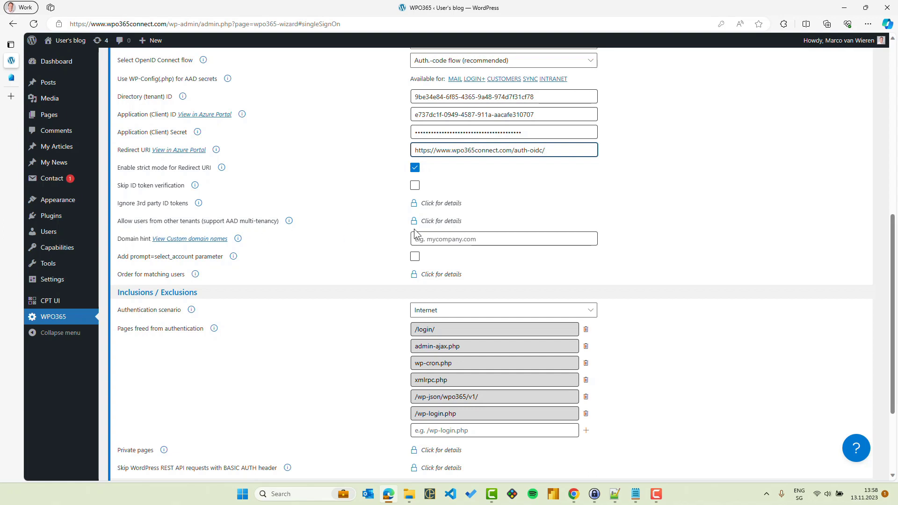
click(455, 223)
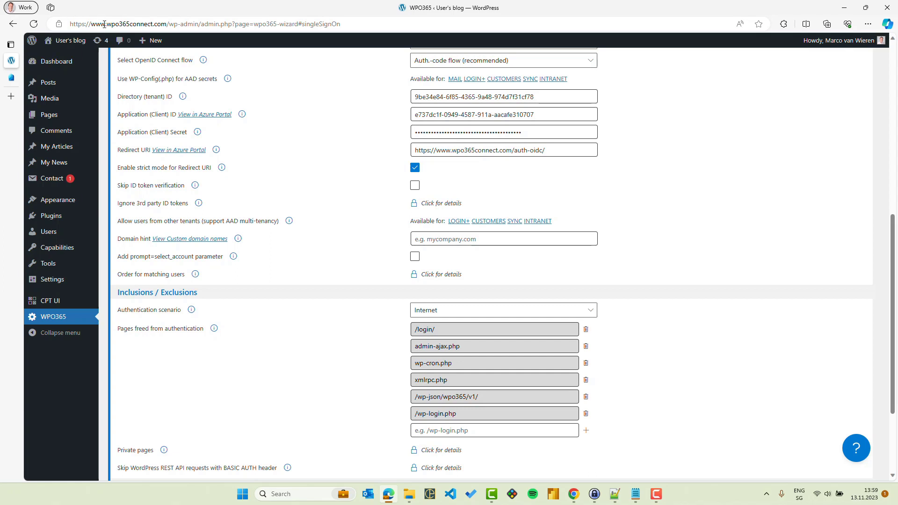
drag(107, 24, 166, 24)
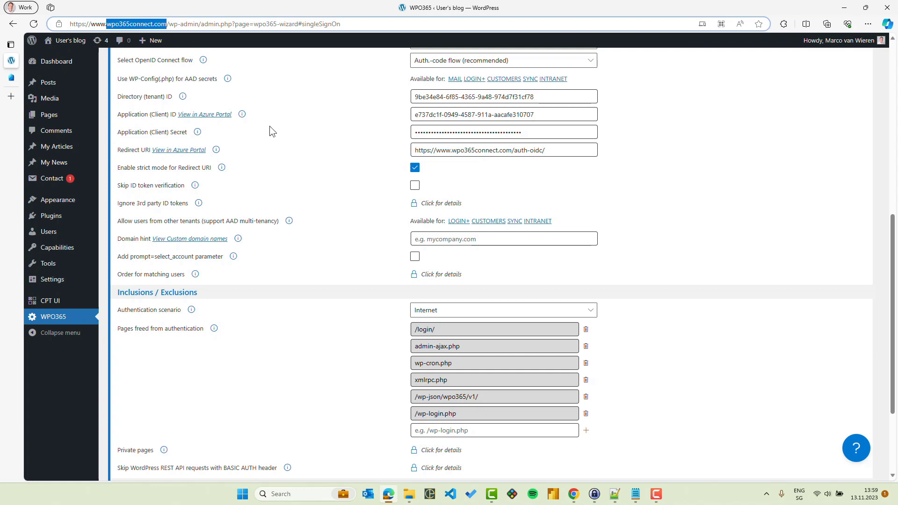
click(349, 228)
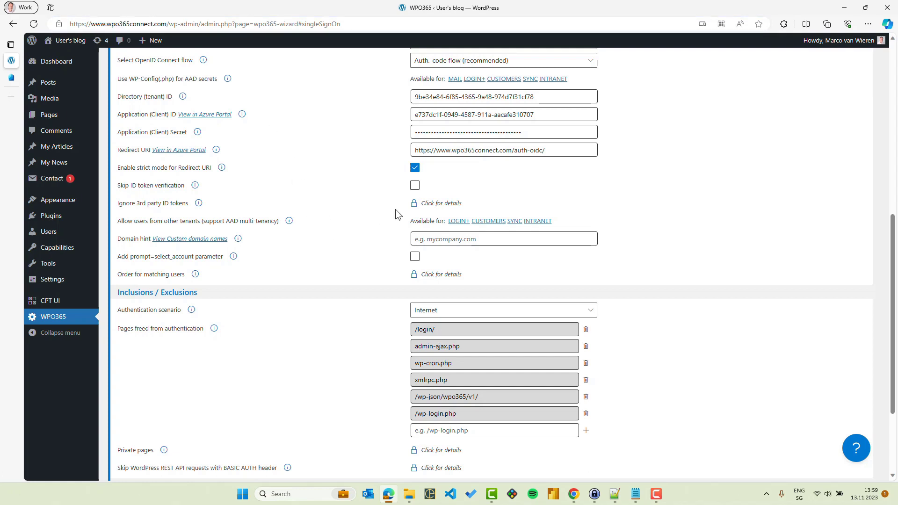
scroll(395, 209, up, 3)
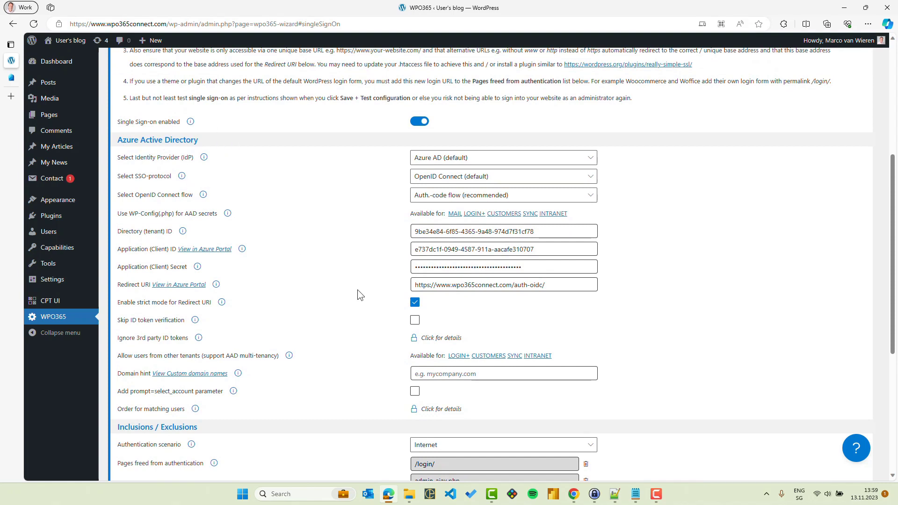
Try the Intranet authentication scenario under Inclusions / Exclusions, and switch it back to Internet.
scroll(359, 298, down, 3)
scroll(363, 298, down, 3)
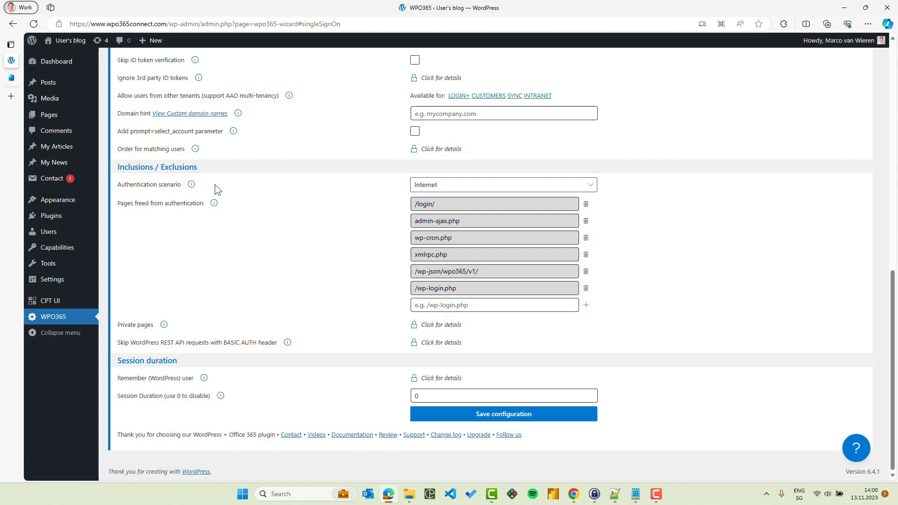
click(586, 188)
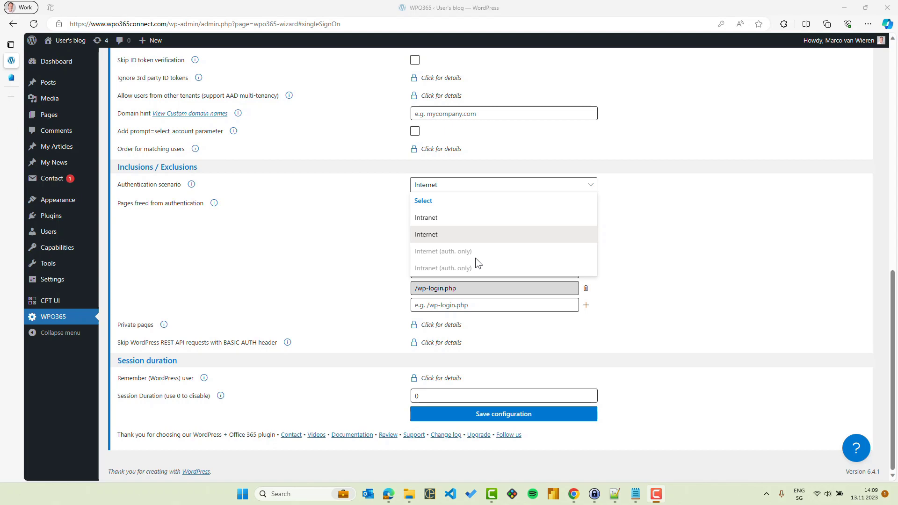
click(472, 219)
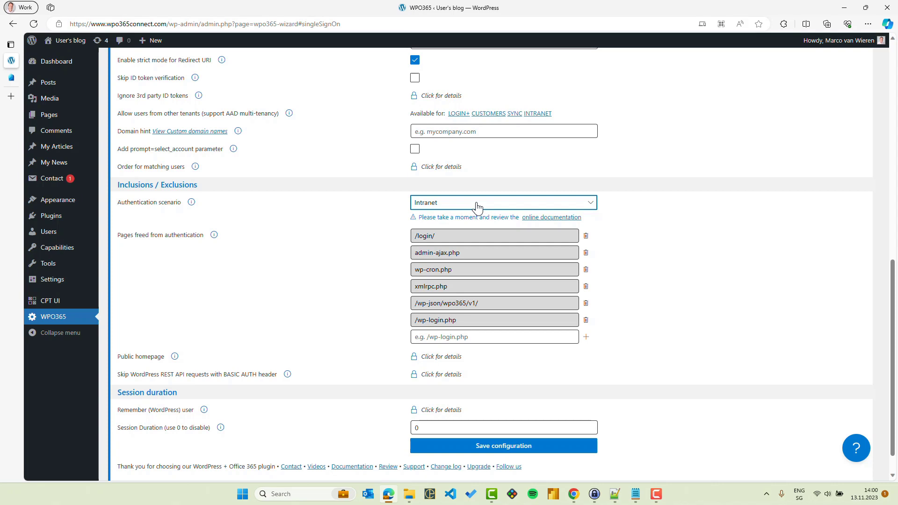
click(477, 207)
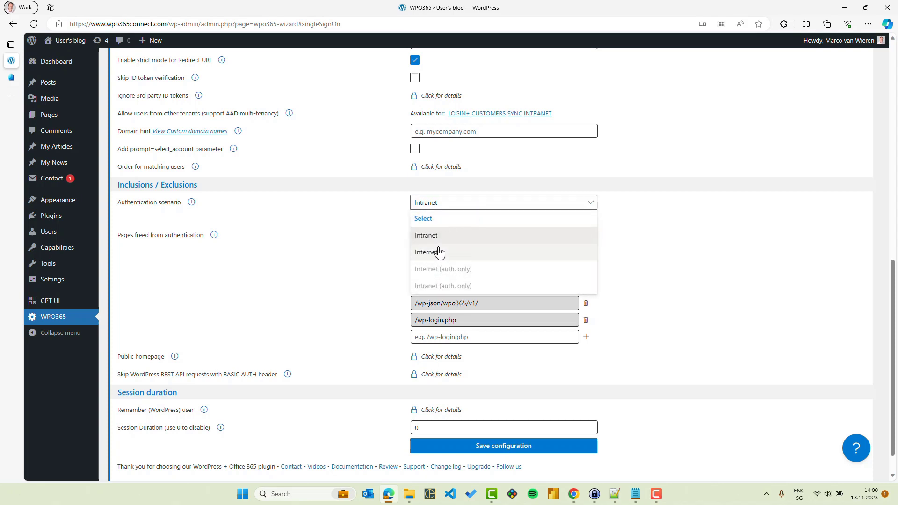
click(439, 252)
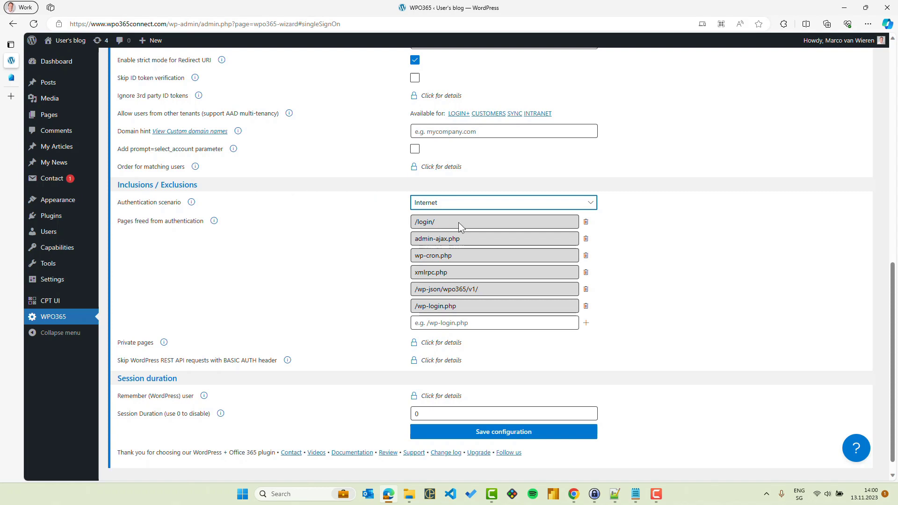
Save the WPO365 single sign-on configuration and confirm the notice to load the Plugin self-test page.
click(482, 433)
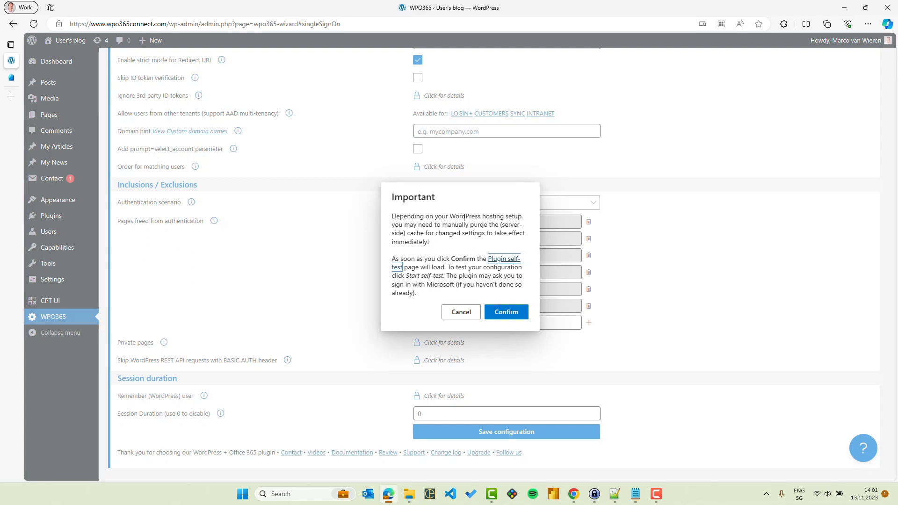
click(506, 312)
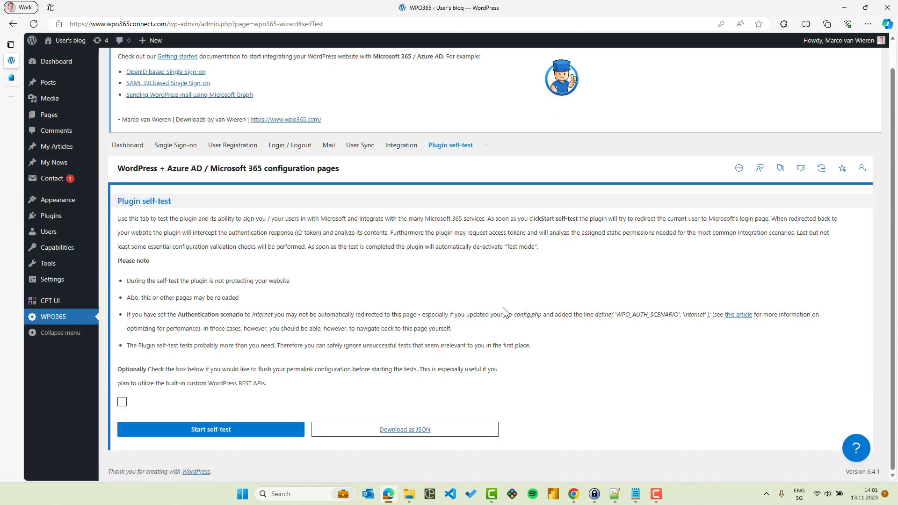